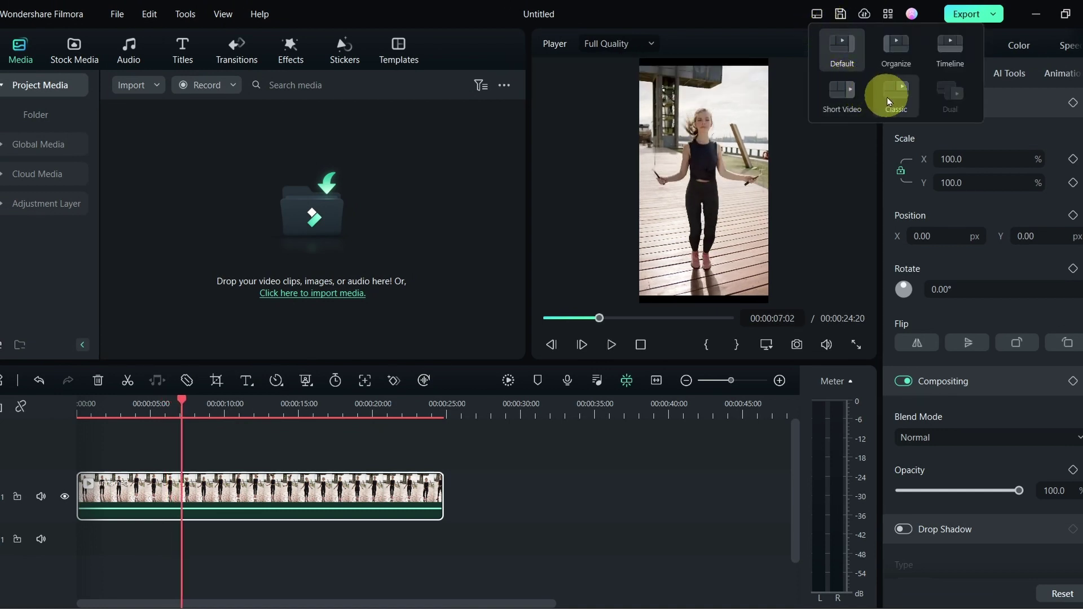
Step: Switch the workspace to the Classic layout, then to the Short Video layout
left_click(887, 102)
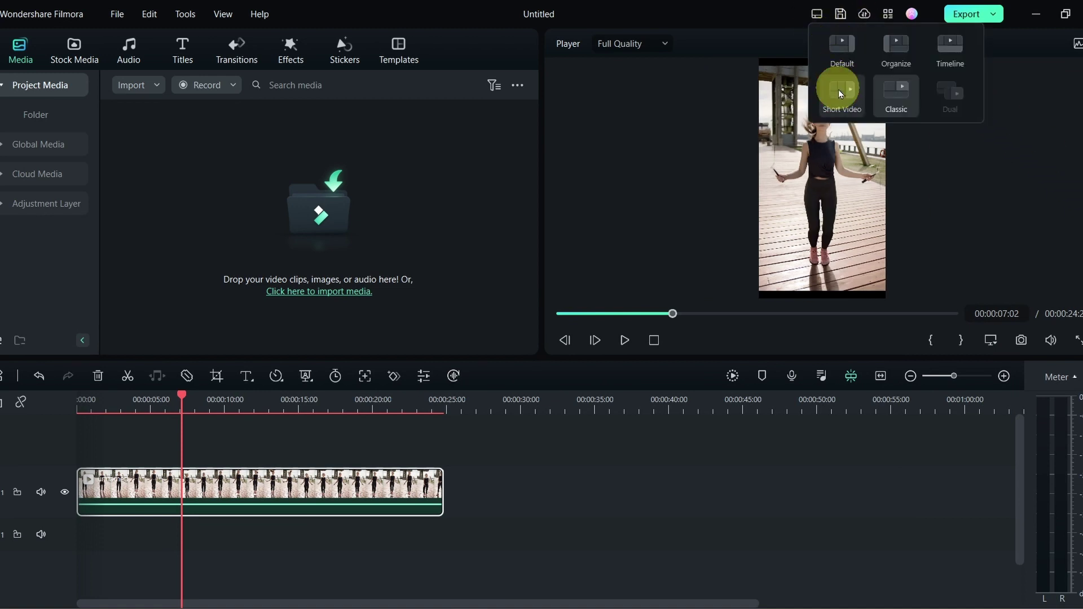
left_click(840, 93)
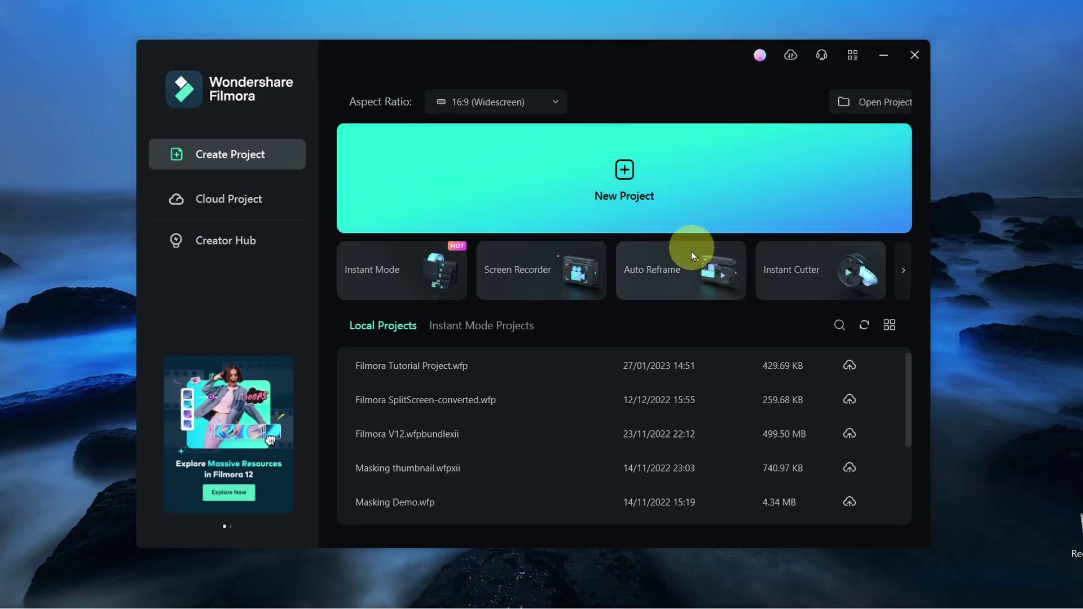
Step: Import Sample Vert into Auto Reframe and analyze it at 9:16 with Auto motion speed
left_click(685, 244)
left_click(853, 75)
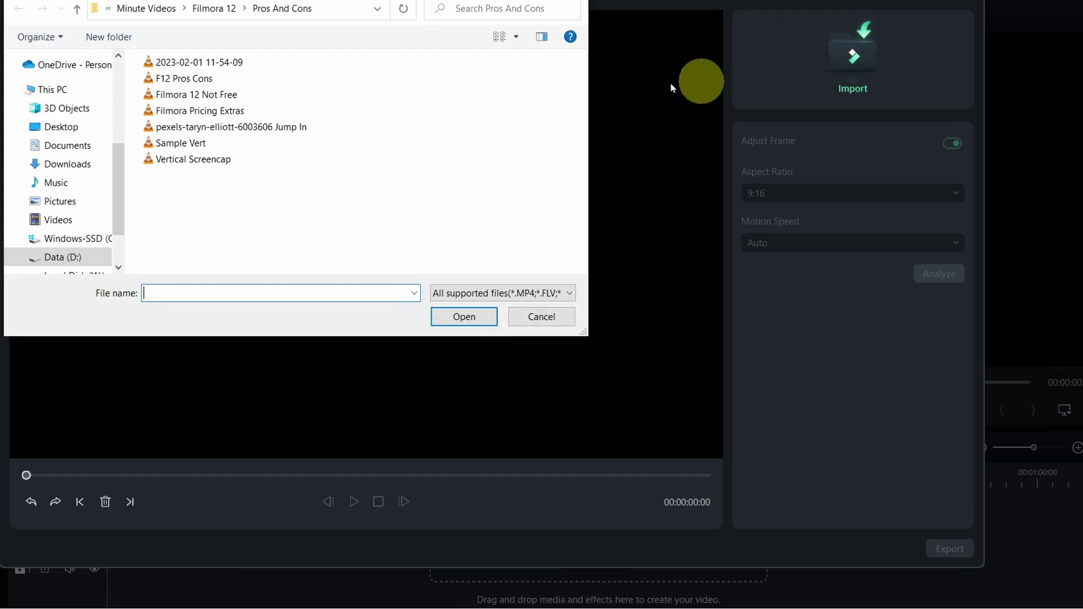
double_click(194, 144)
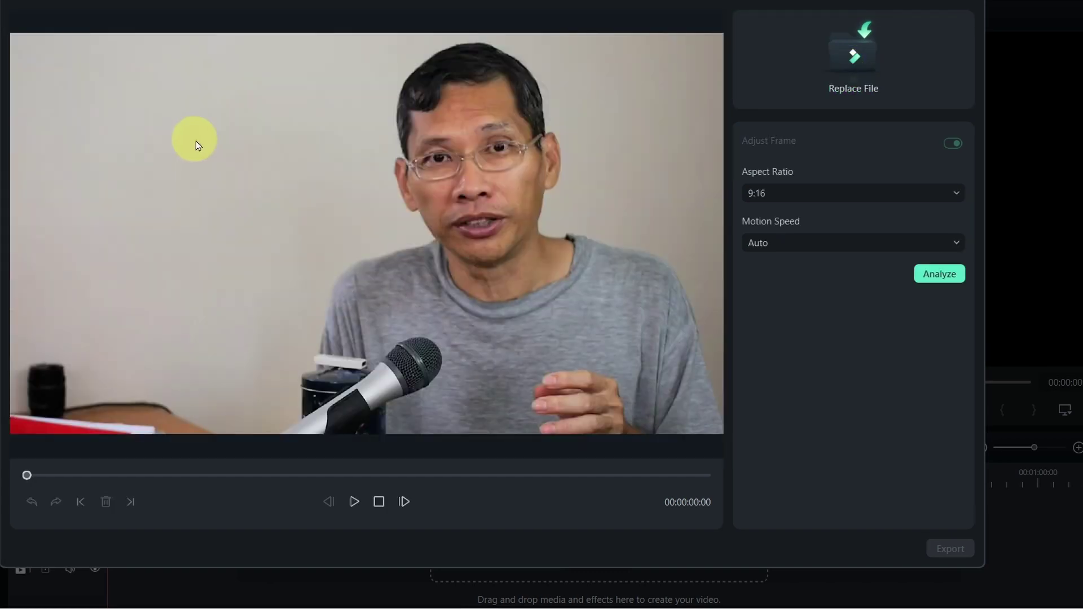
left_click(940, 275)
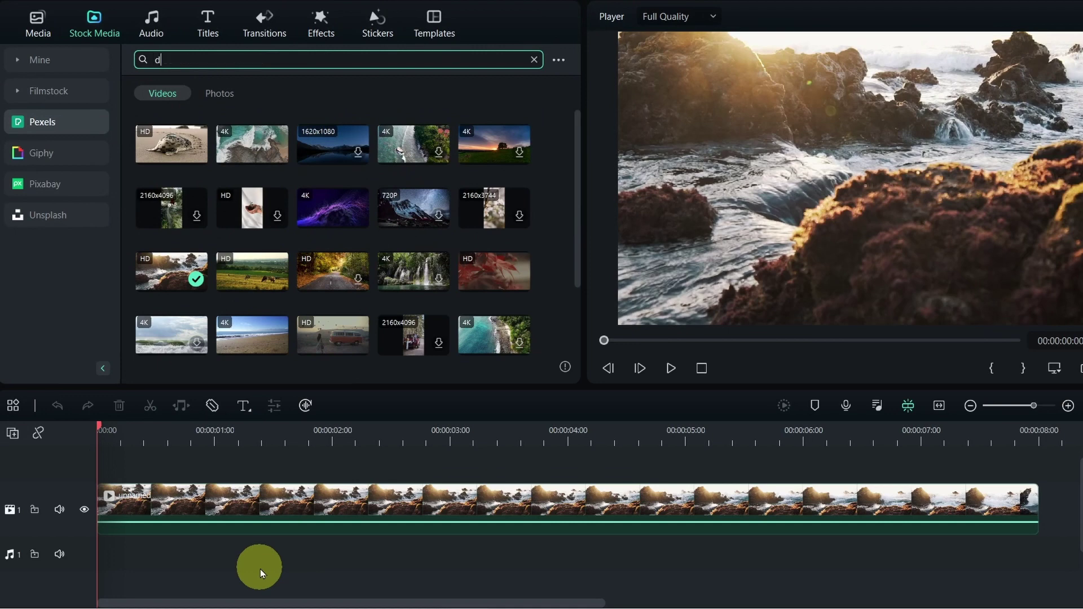
Step: Search Pexels stock media for 'dog', then download and preview the white Pomeranian clip
key("Return")
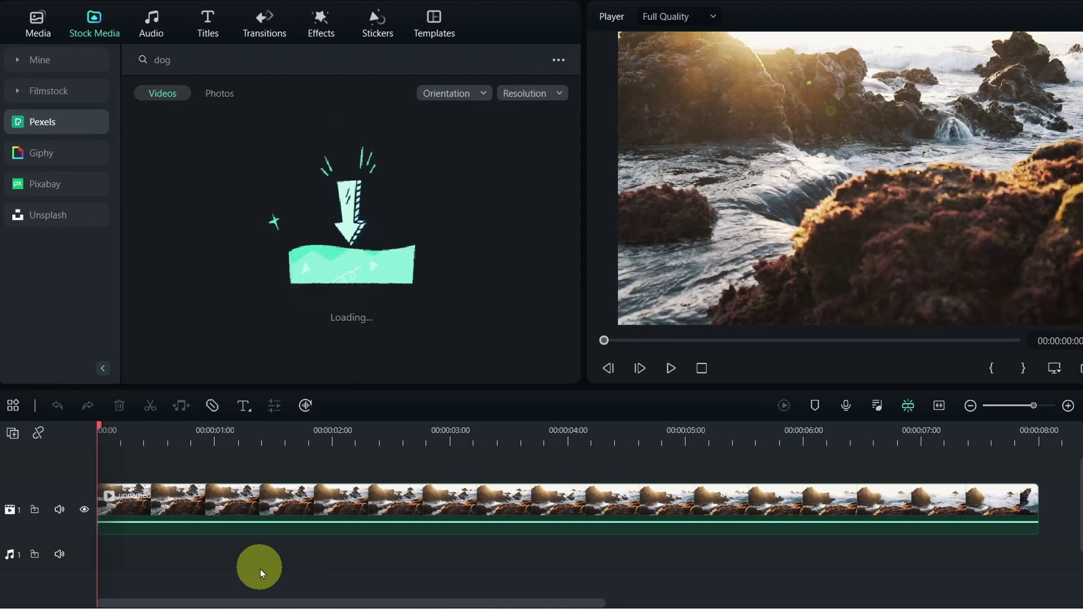
left_click_drag(577, 155, 576, 162)
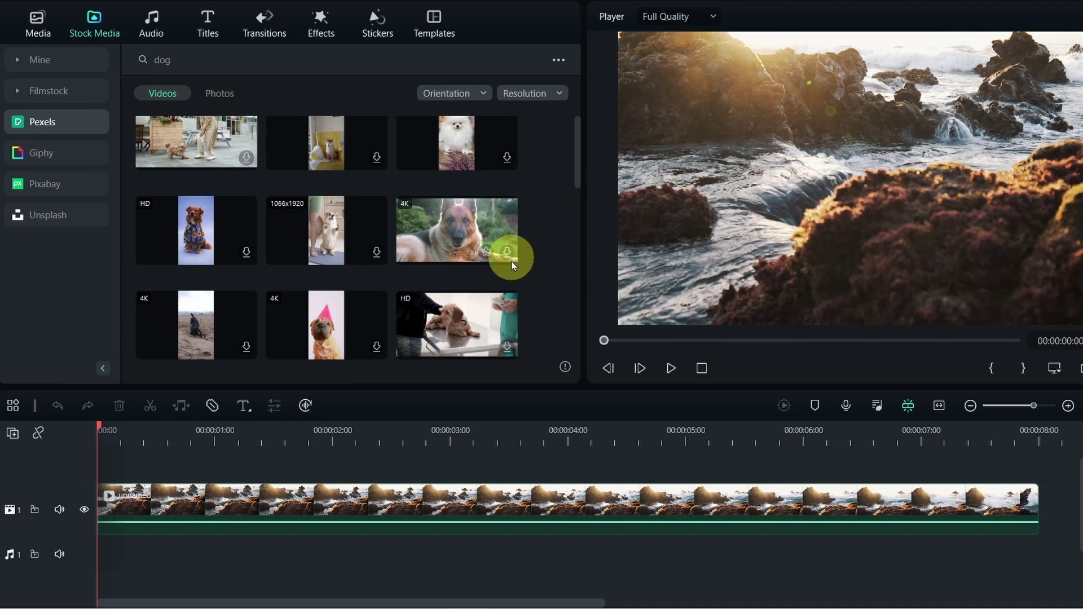
left_click(507, 159)
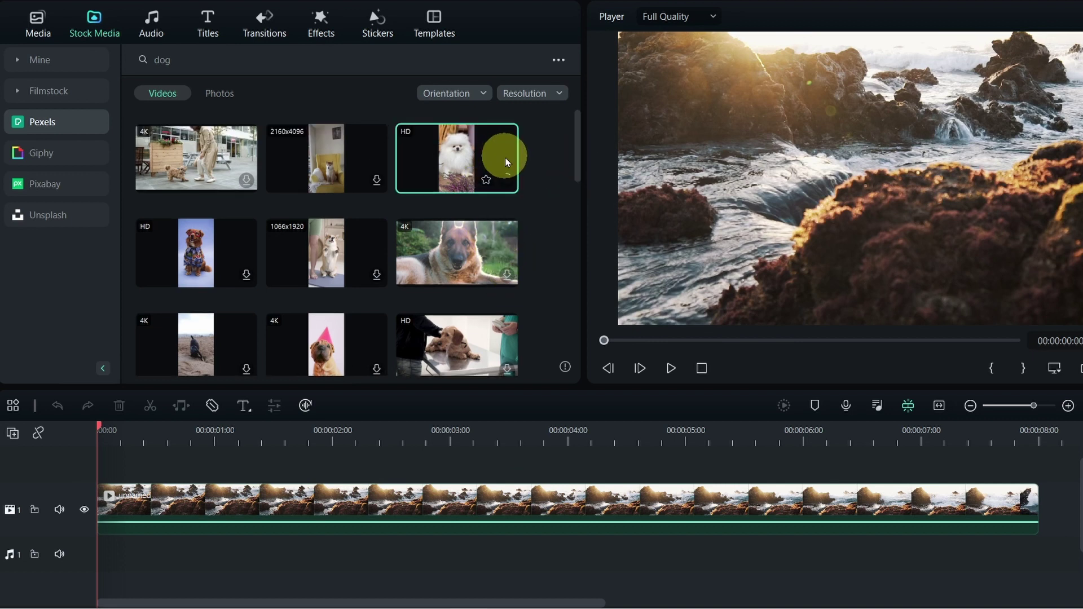
left_click(452, 161)
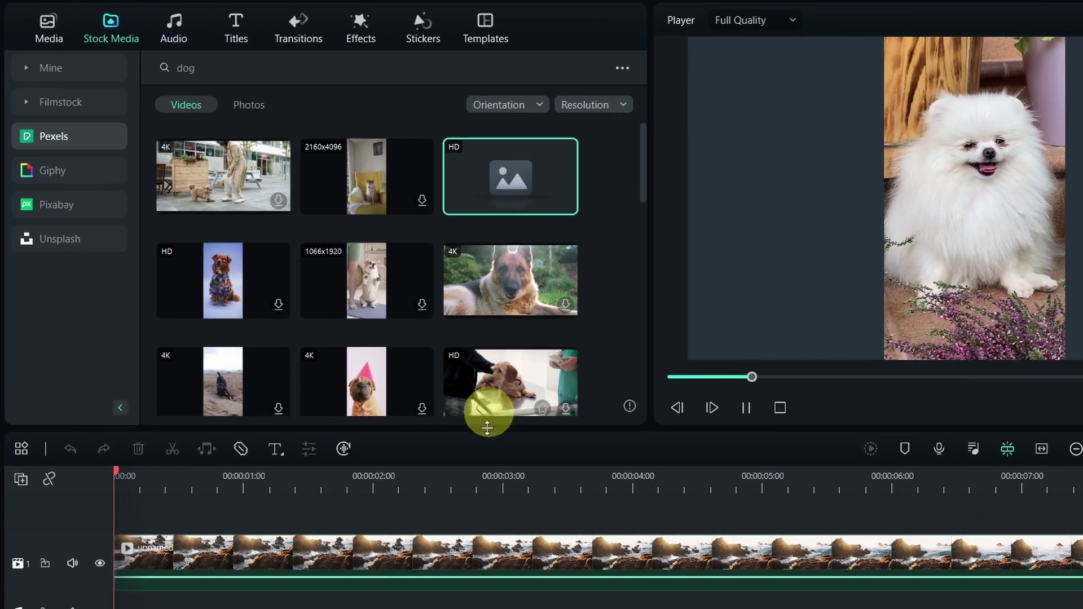
key("space")
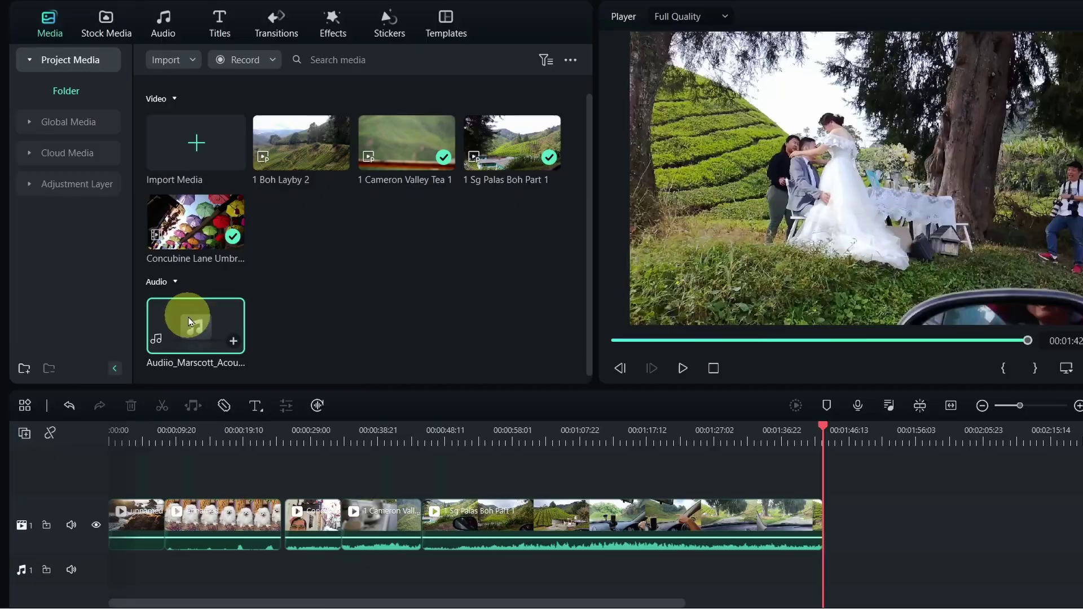
Step: Place the Audiio music at the start of the audio track and set its duration to 00:01:42
left_click_drag(193, 316, 256, 541)
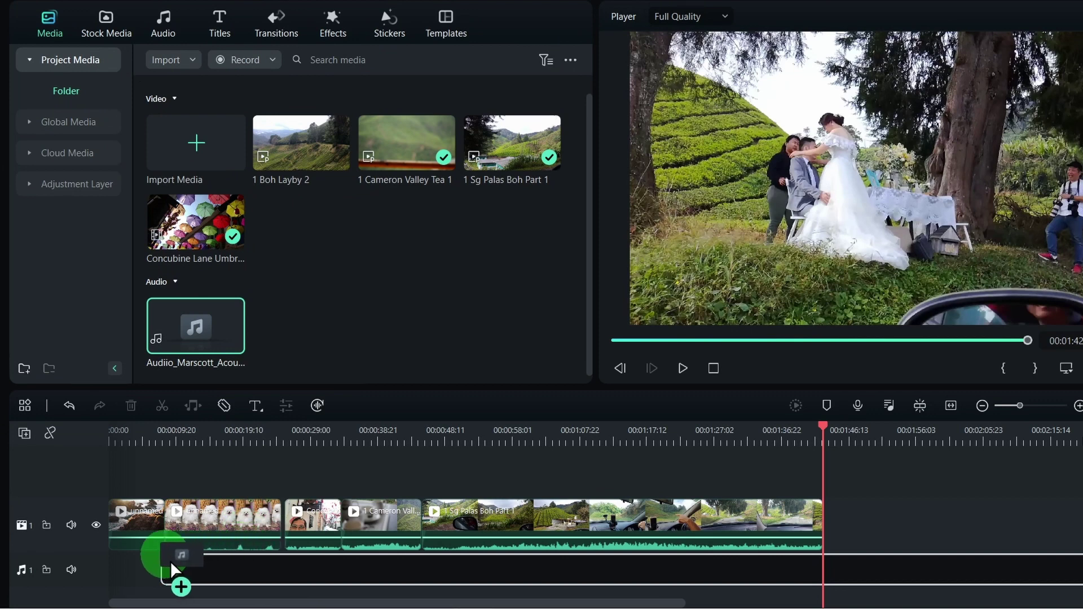
left_click_drag(110, 562, 110, 562)
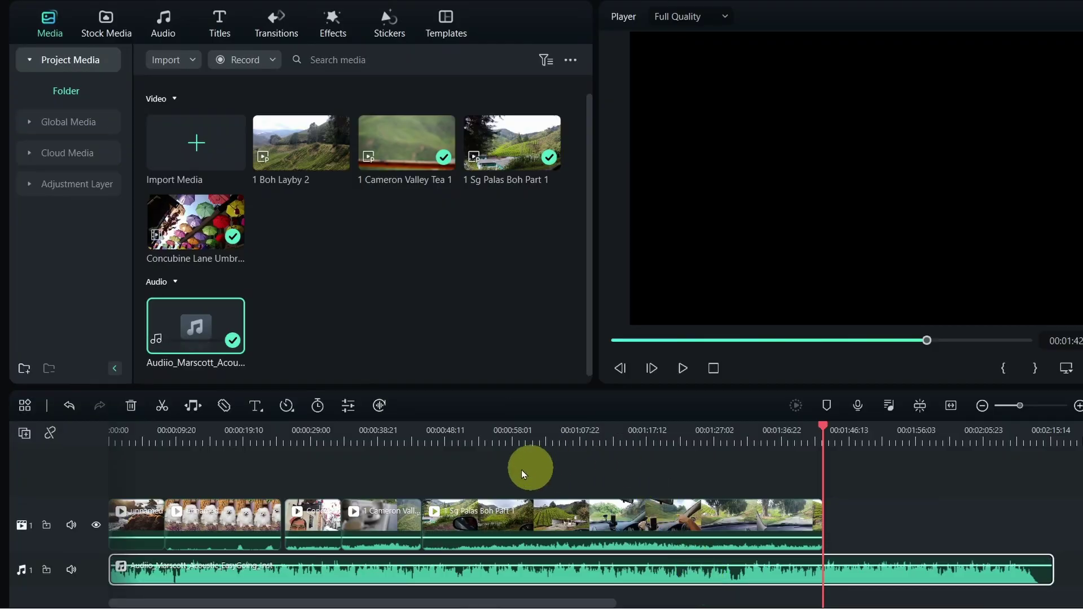
left_click(318, 408)
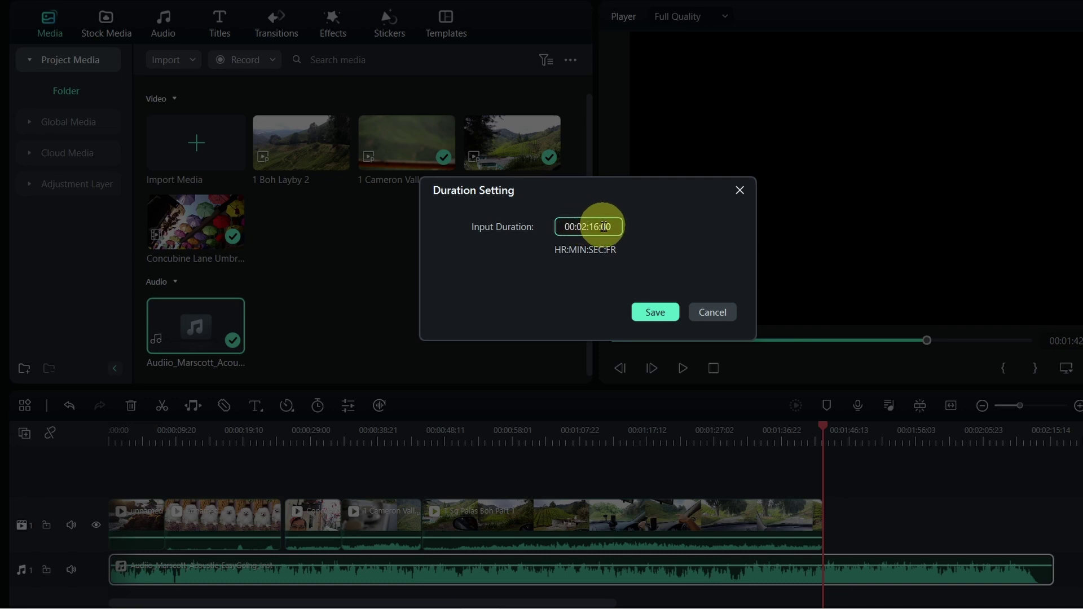
key("shift+Home")
type("00:01:1")
key("shift+Home")
type("00:01:42")
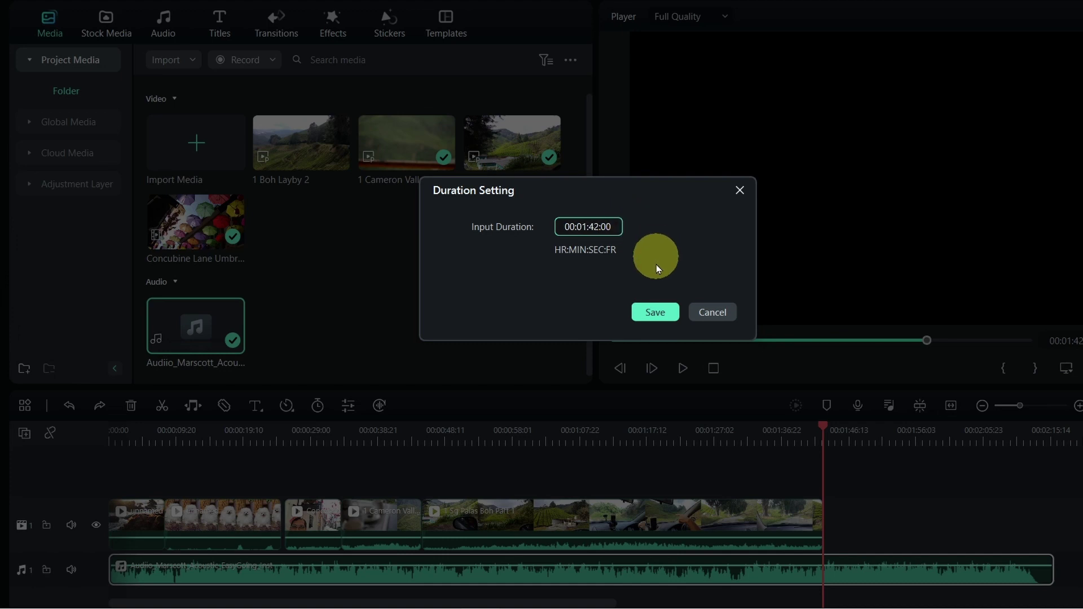
left_click(655, 312)
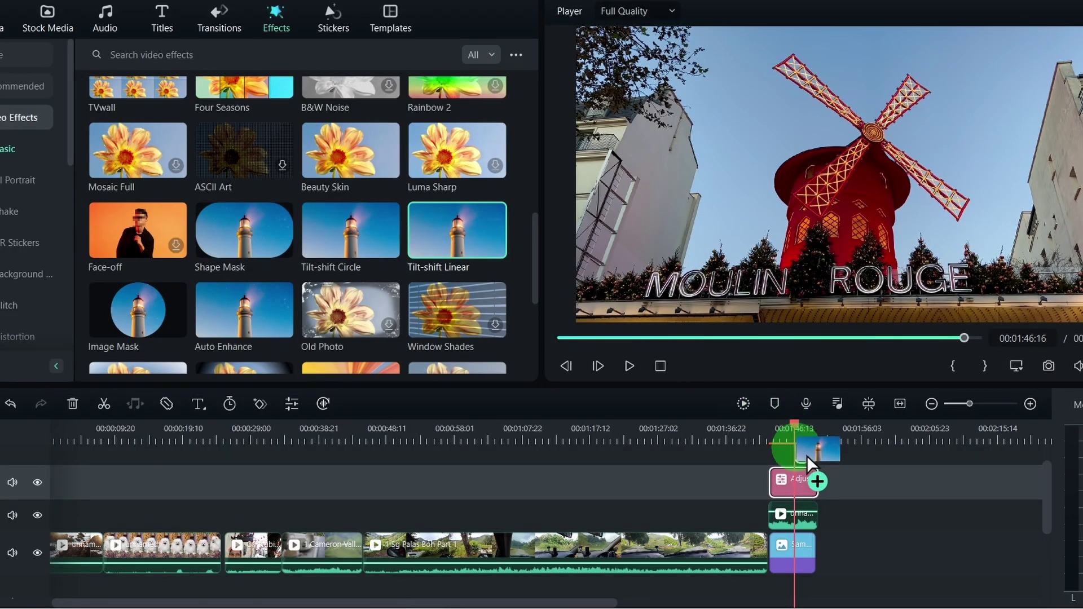
Step: Apply Tilt-shift Linear to the adjustment layer, extend it to 00:00:35:18, and preview the blur
left_click_drag(808, 463, 795, 515)
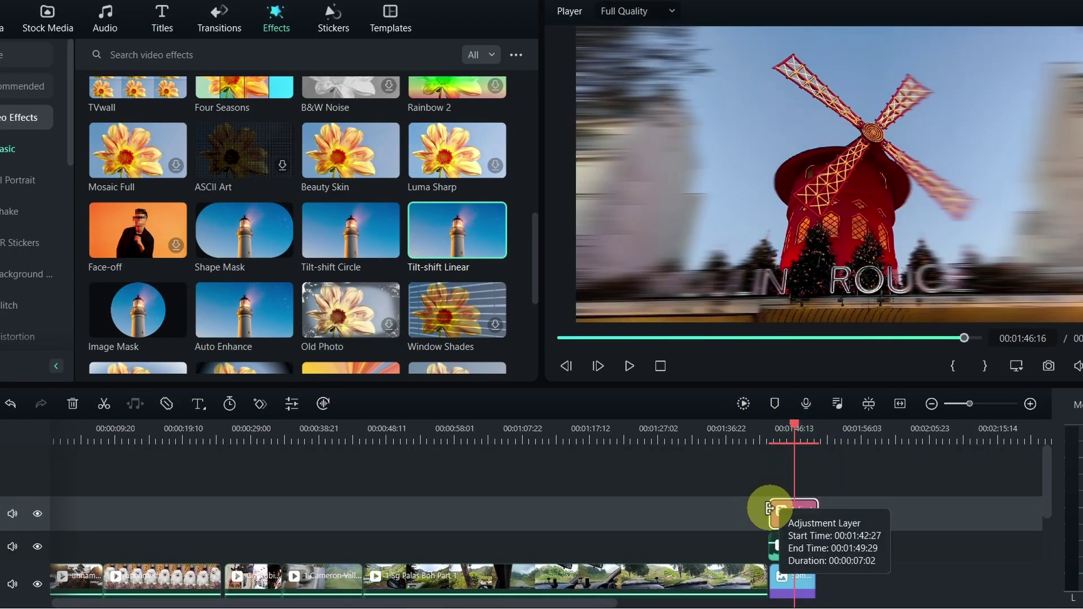
left_click_drag(612, 514, 298, 518)
left_click(319, 439)
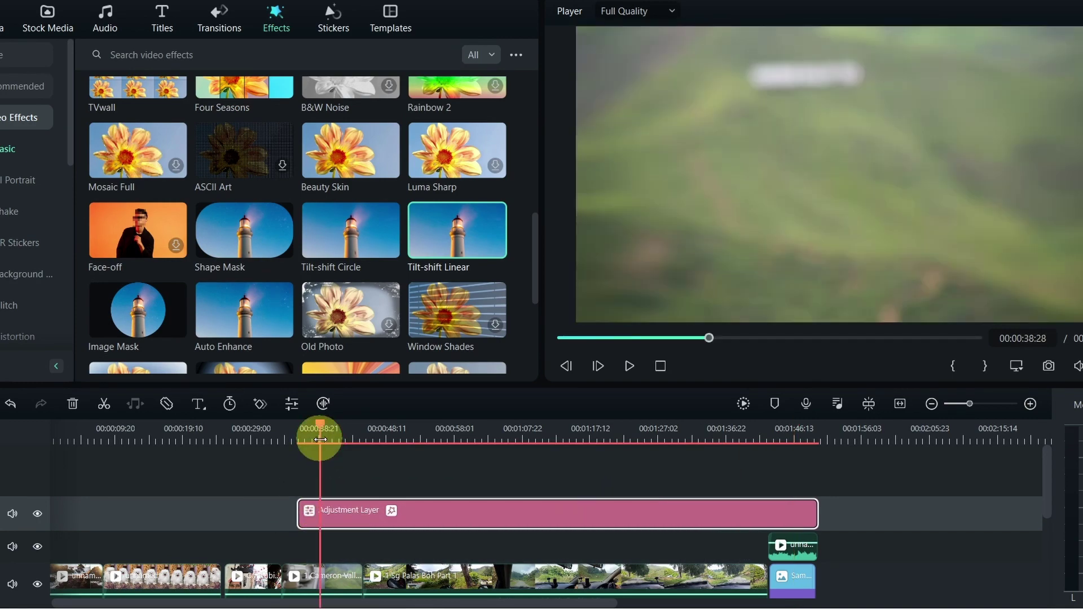
left_click_drag(318, 439, 394, 451)
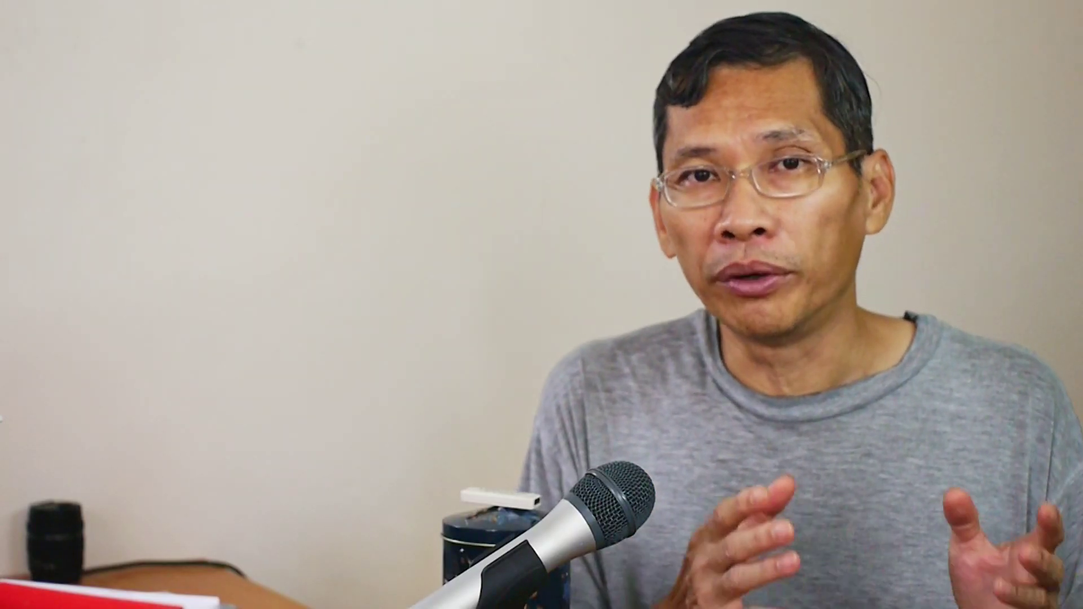
Step: Draw a freehand mask around the right-hand Moulin Rouge building and invert it
left_click(30, 92)
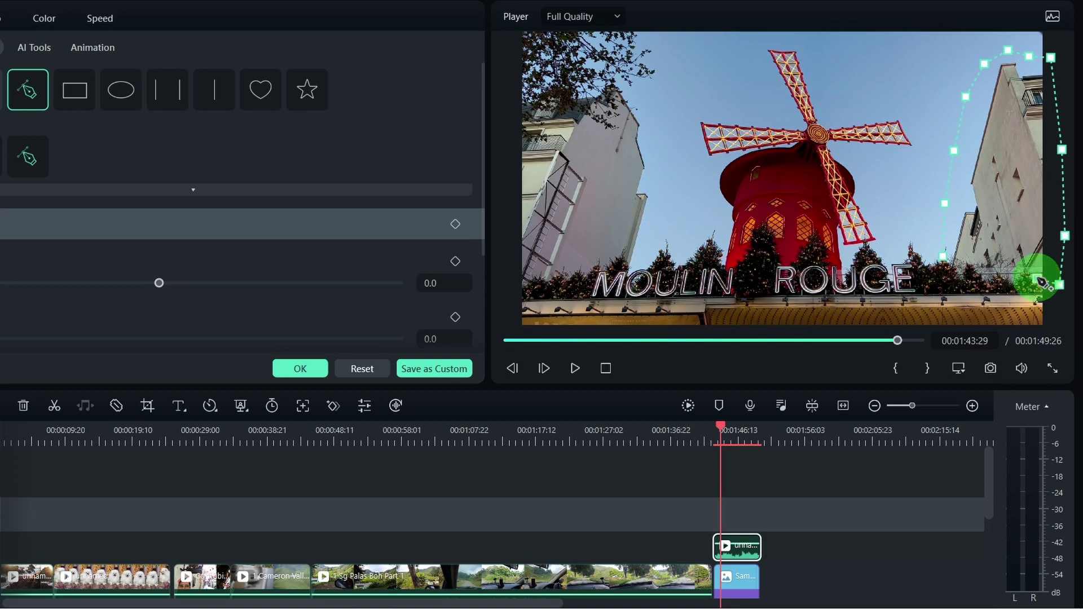
left_click(942, 259)
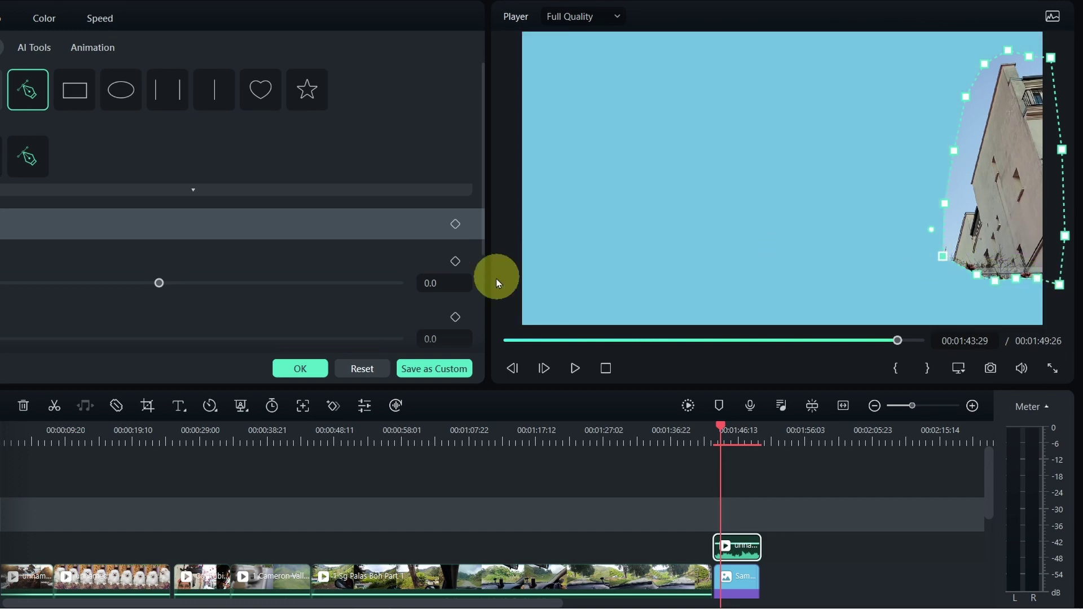
left_click_drag(482, 245, 483, 338)
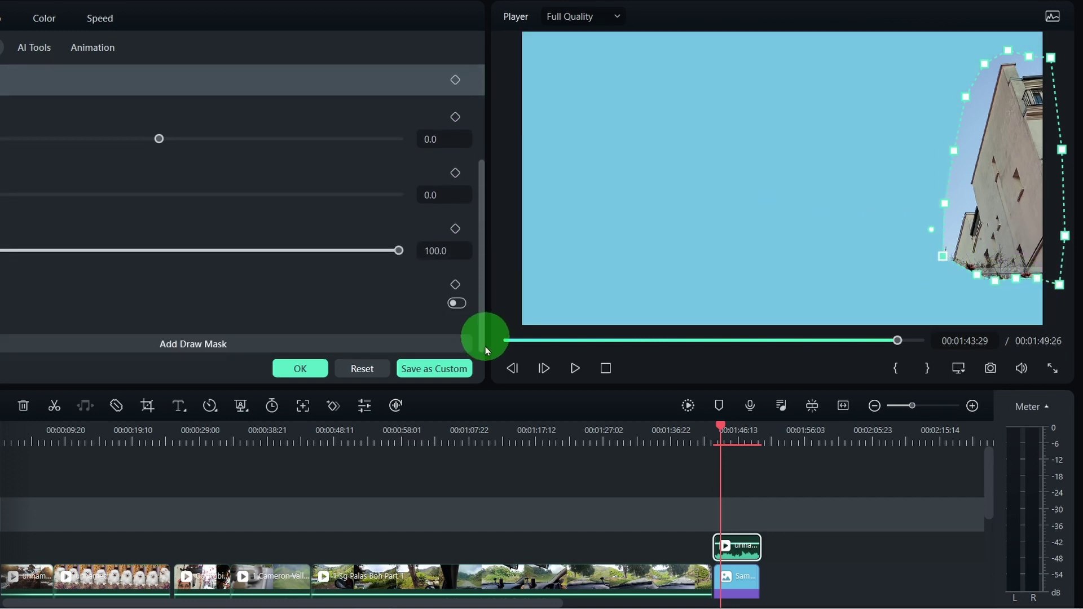
left_click(460, 305)
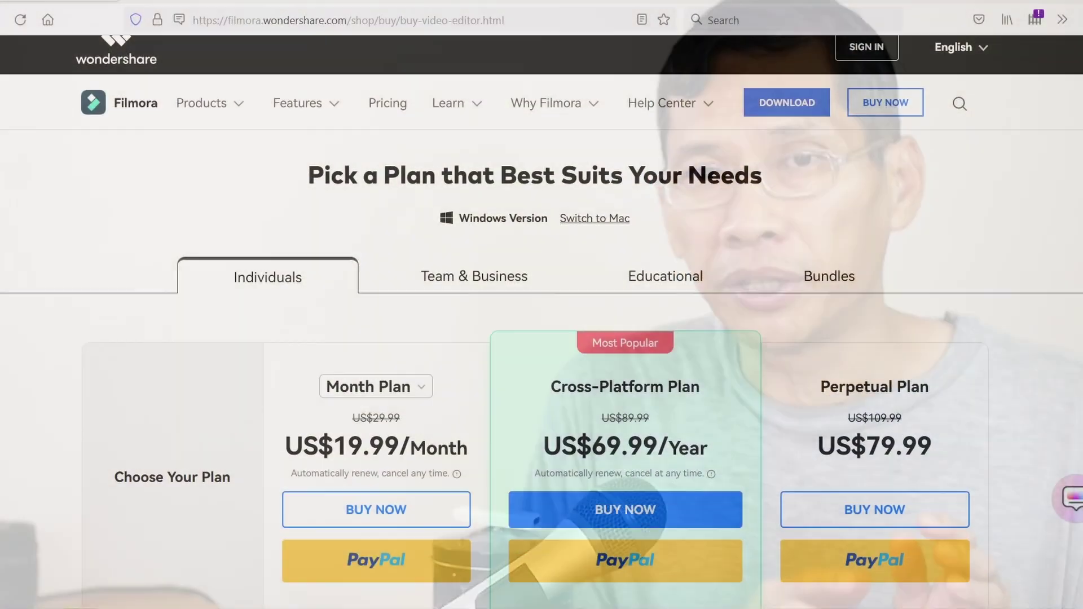
scroll(541, 338, "down", 3)
scroll(541, 339, "down", 6)
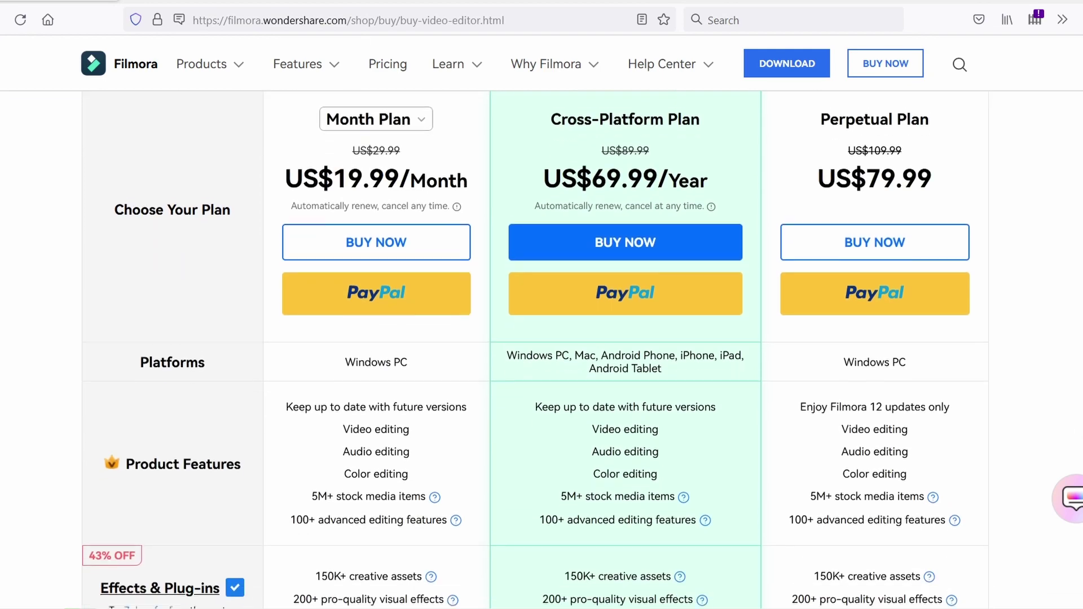
scroll(542, 339, "down", 1)
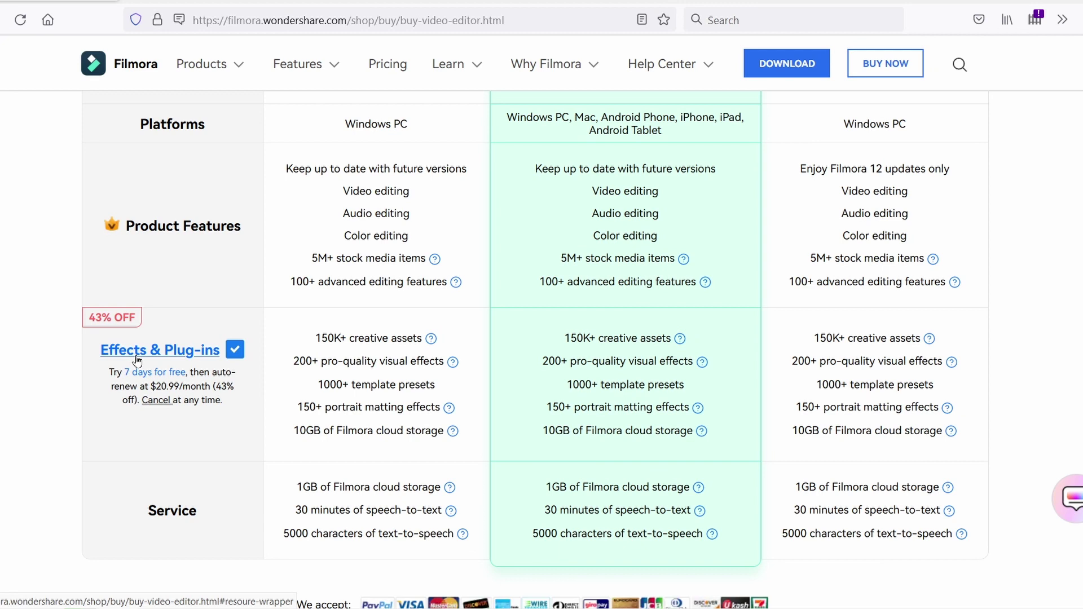
left_click(236, 351)
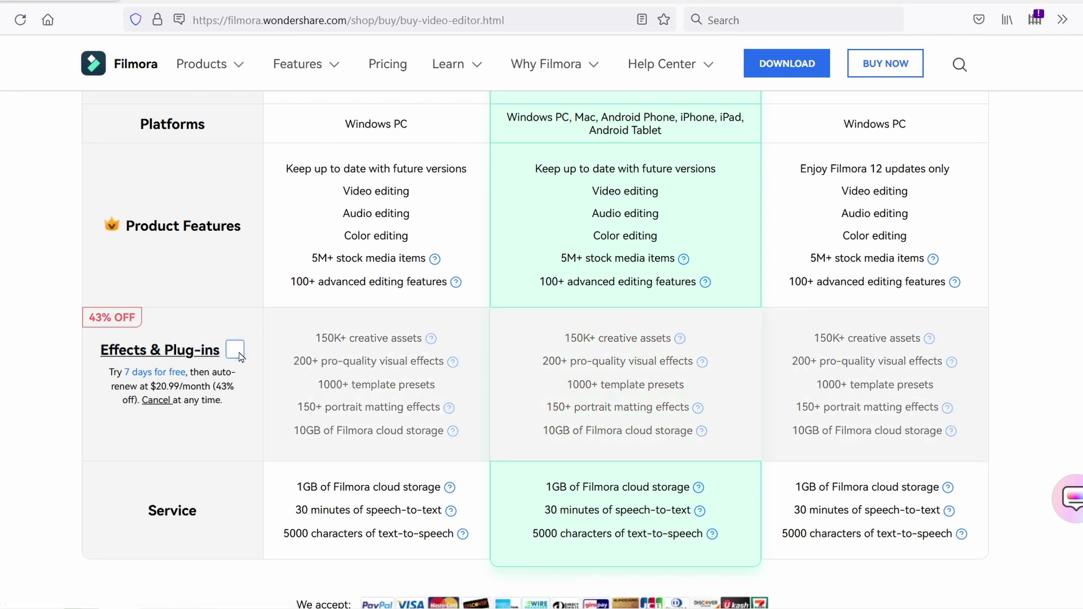
left_click(235, 352)
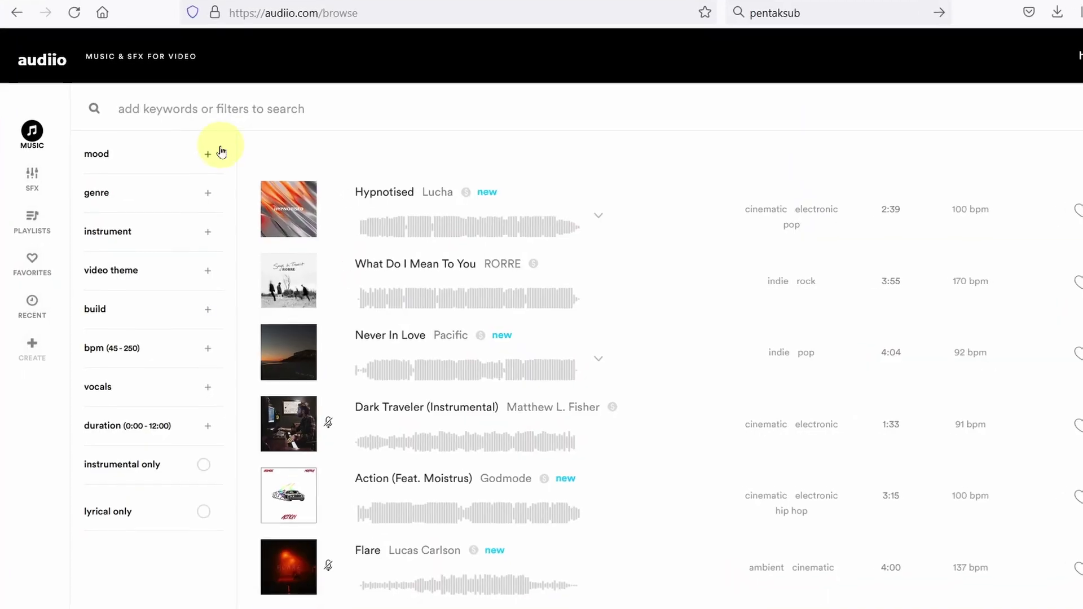
Step: Filter the Audiio music library by the cheerful mood
left_click(214, 149)
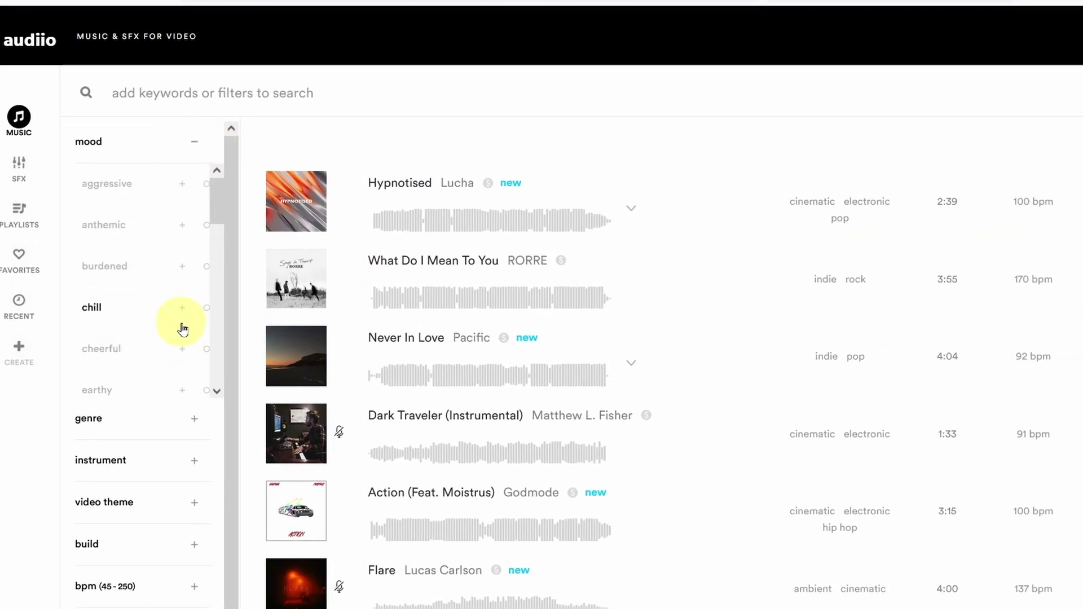
left_click(181, 348)
left_click_drag(213, 217, 217, 251)
Step: Add cinematic and classical genre filters and exclude ambient tracks
left_click(192, 420)
left_click(181, 351)
scroll(181, 387, "down", 1)
left_click(182, 381)
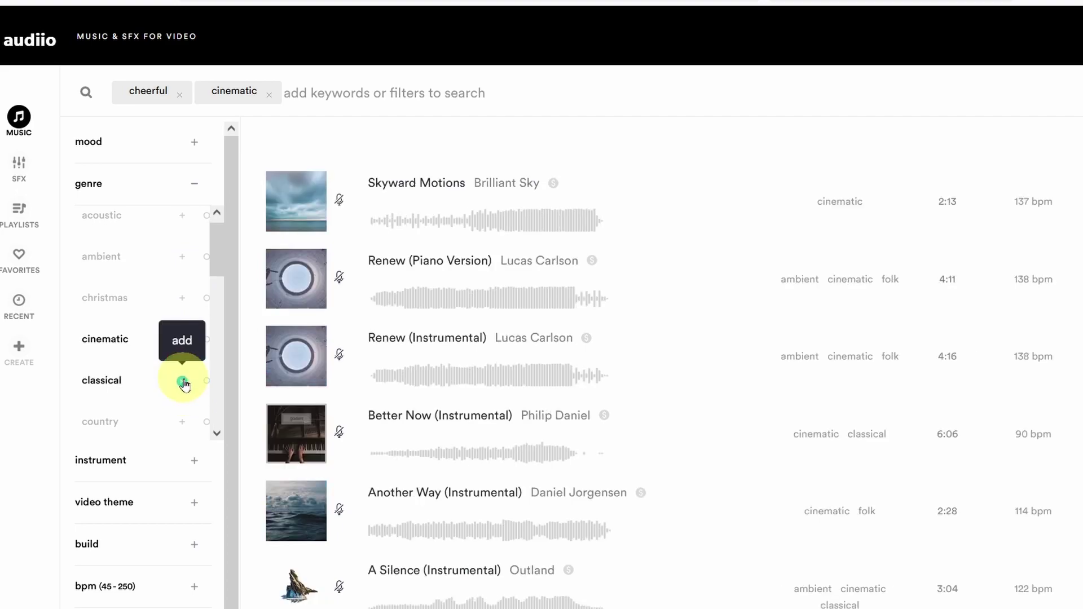
left_click(207, 257)
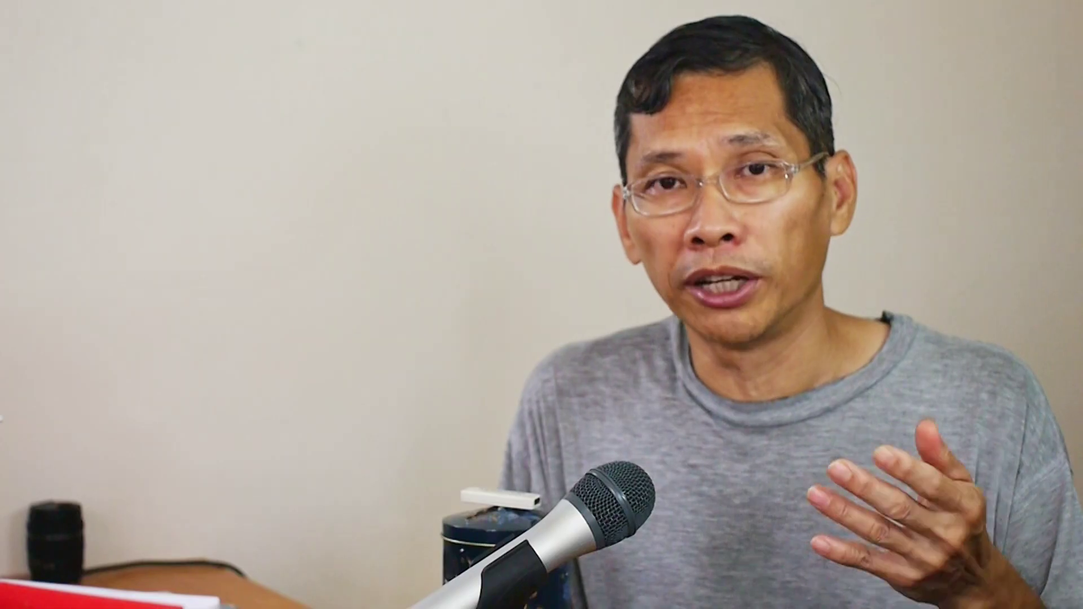